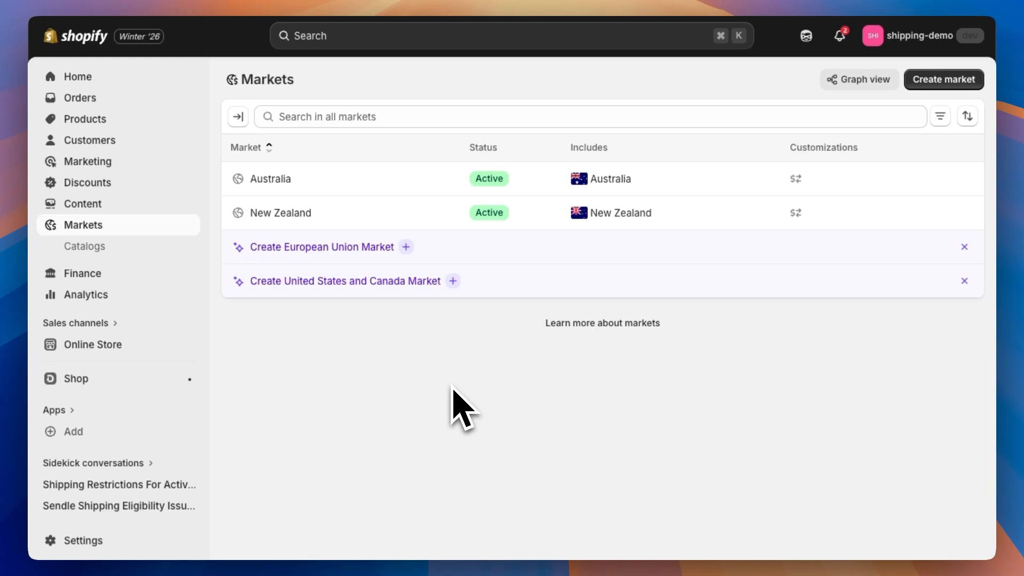
Step: Create the suggested European Union market and look through its included countries
left_click(410, 249)
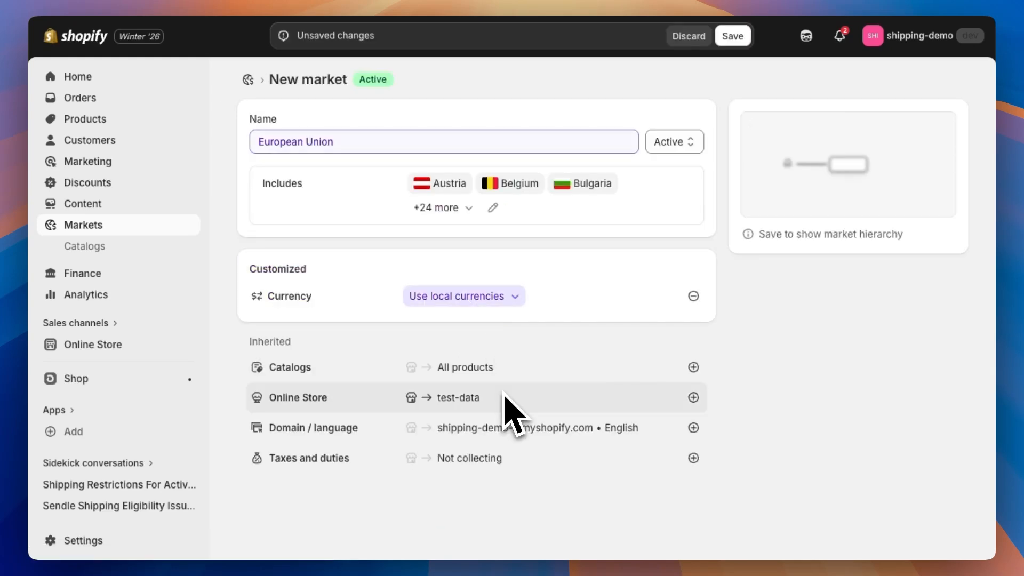
left_click(470, 216)
scroll(528, 362, "down", 6)
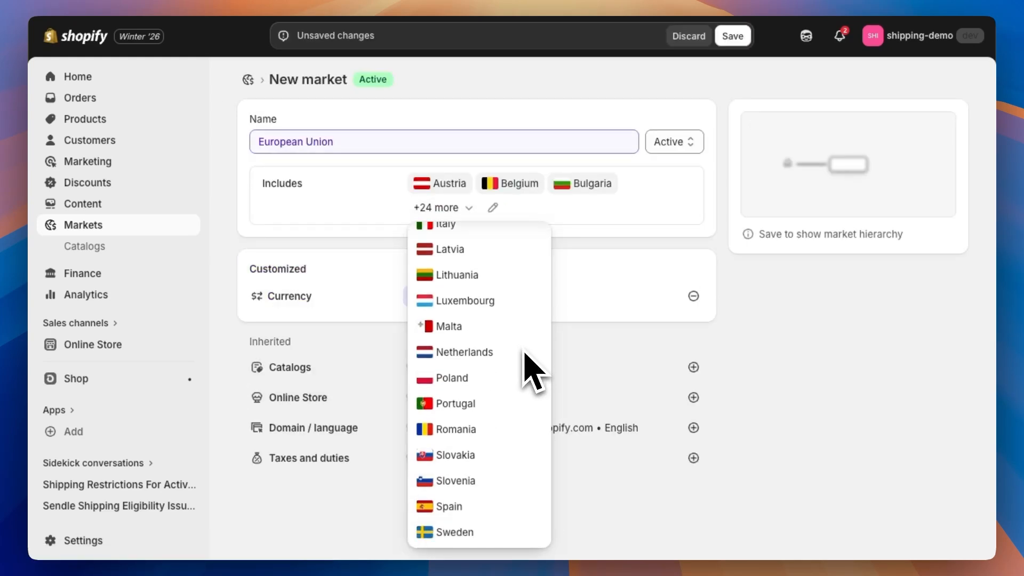
Step: Set the new market's currency to Euro (EUR €)
left_click(494, 297)
left_click(522, 334)
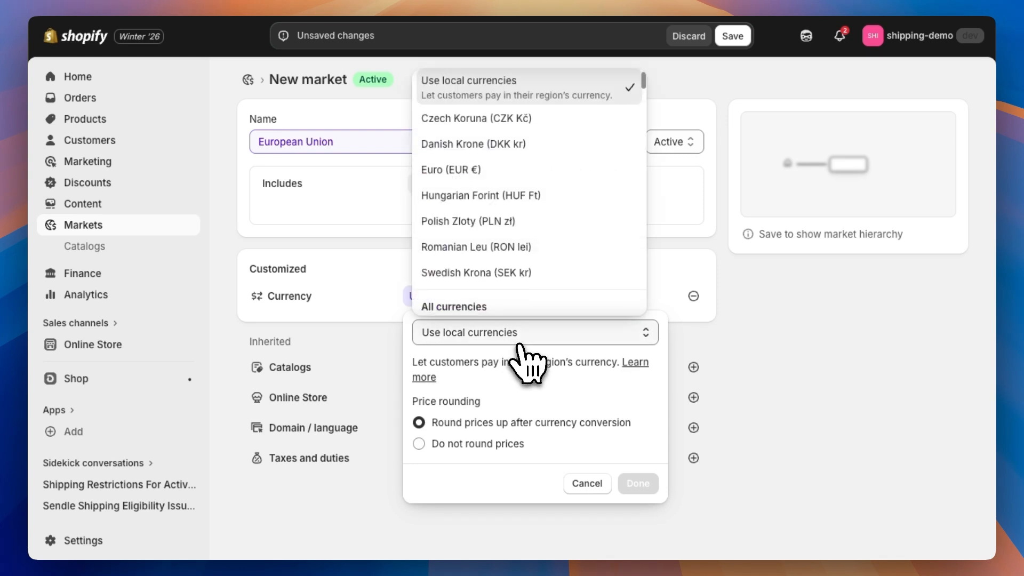
left_click(512, 170)
left_click(638, 528)
Step: Customize the online store for the Europe market with a section heading reading "This section will only show for the European market"
left_click(693, 457)
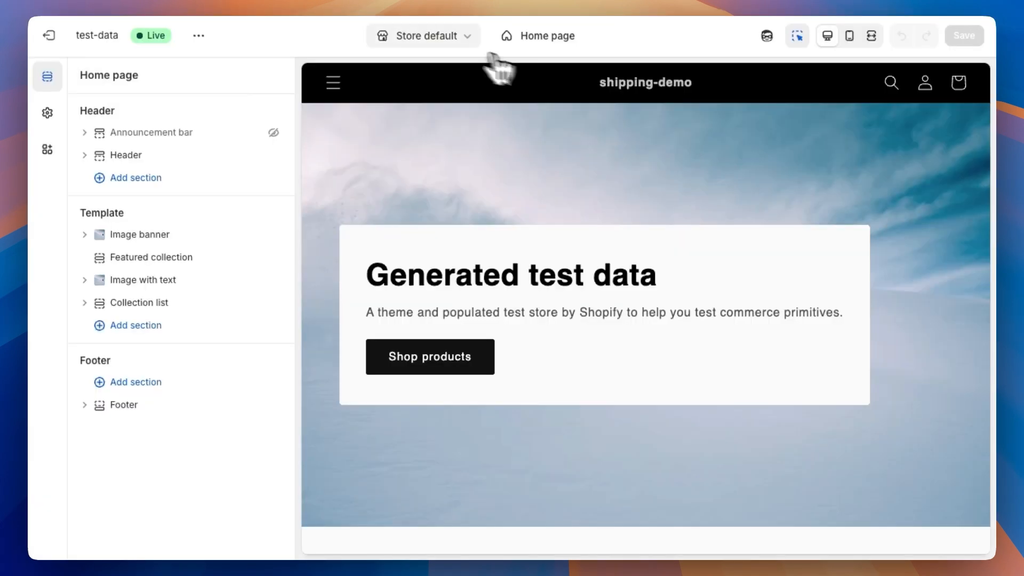
left_click(424, 36)
left_click(374, 181)
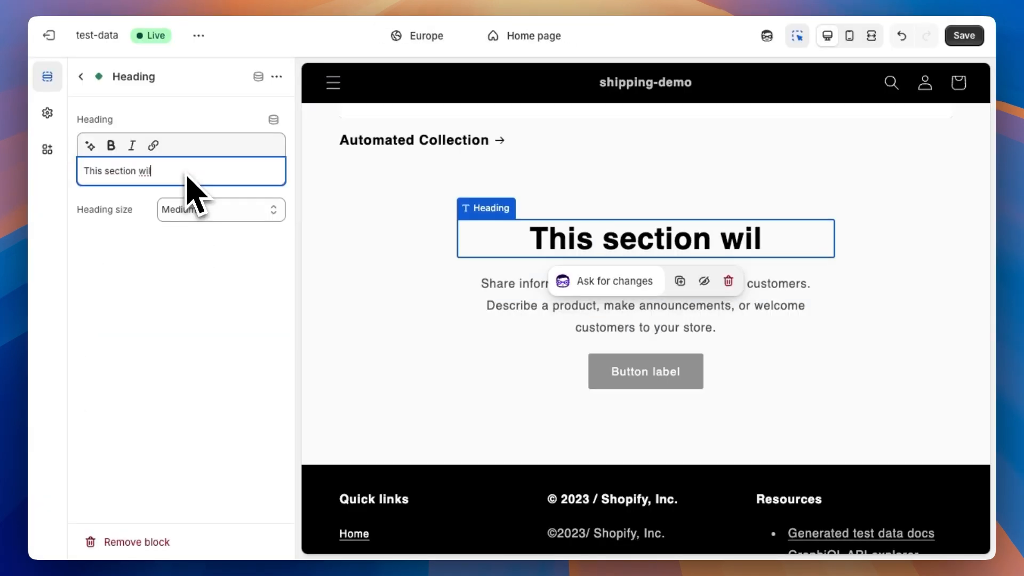
type("l only show for the European market")
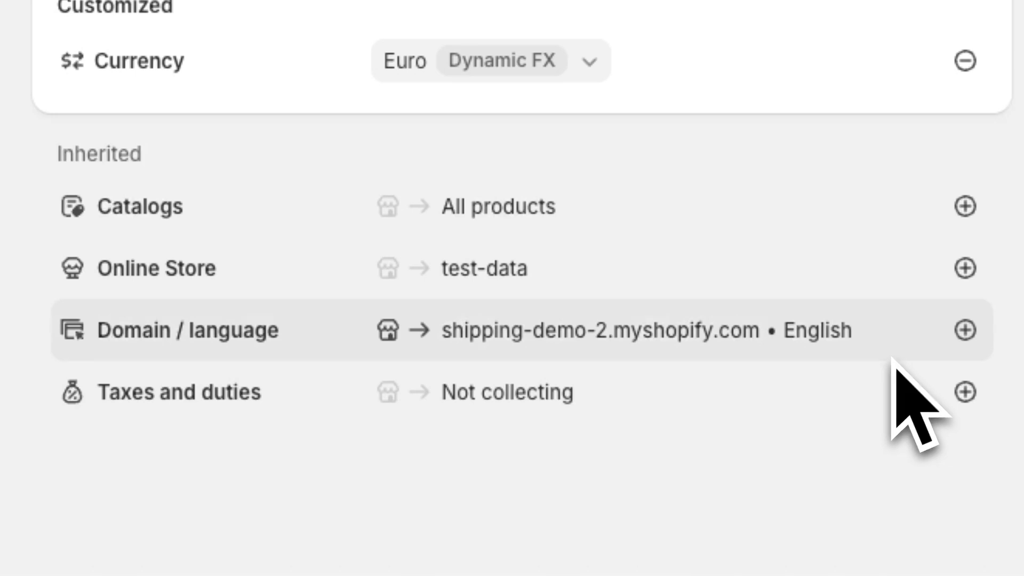
Step: Create a new catalog for the Europe market and set The 3p Fulfilled Snowboard's price to €2000
left_click(963, 207)
left_click(941, 269)
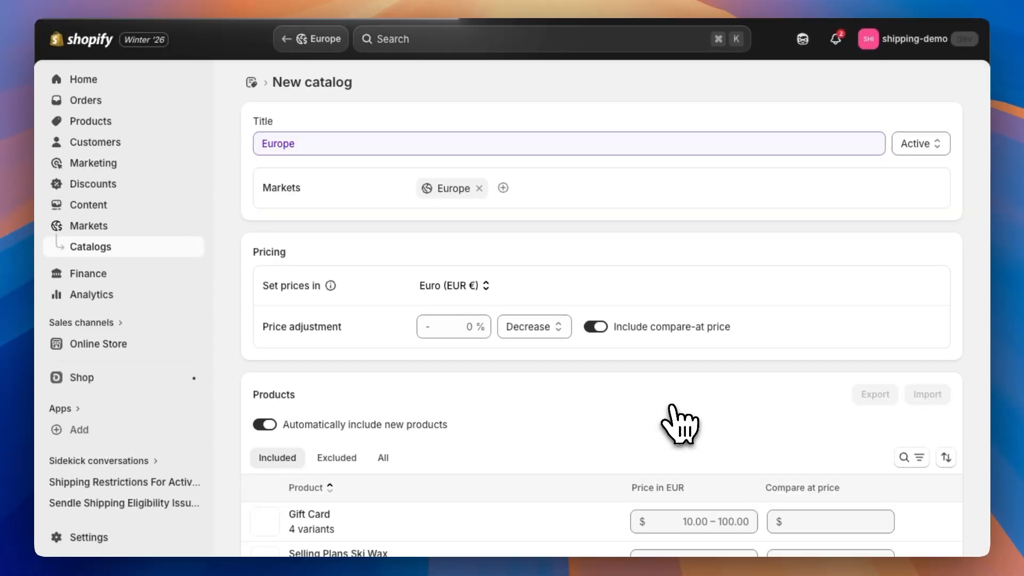
scroll(682, 426, "down", 6)
left_click(710, 195)
type("2000")
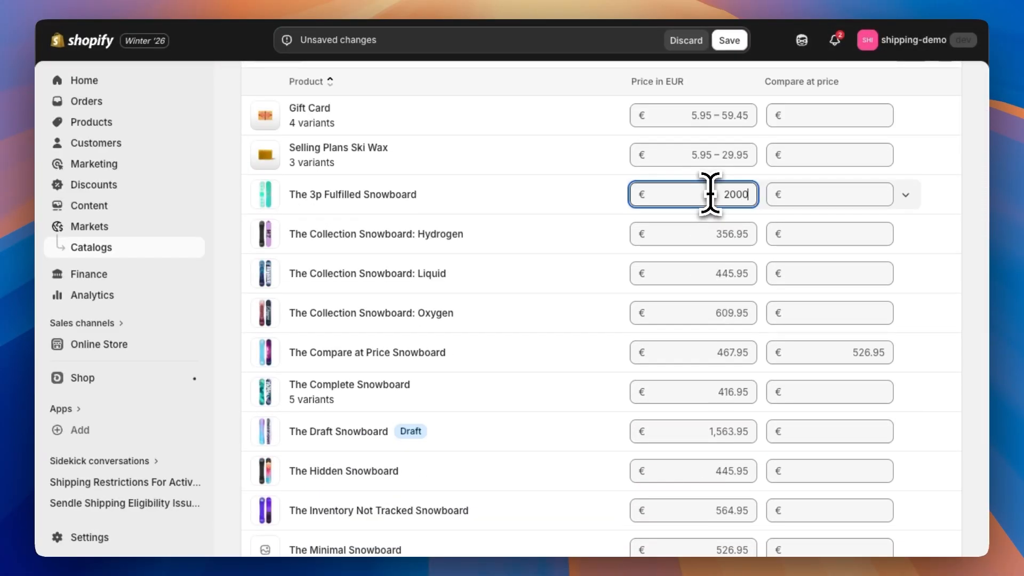
key("Tab")
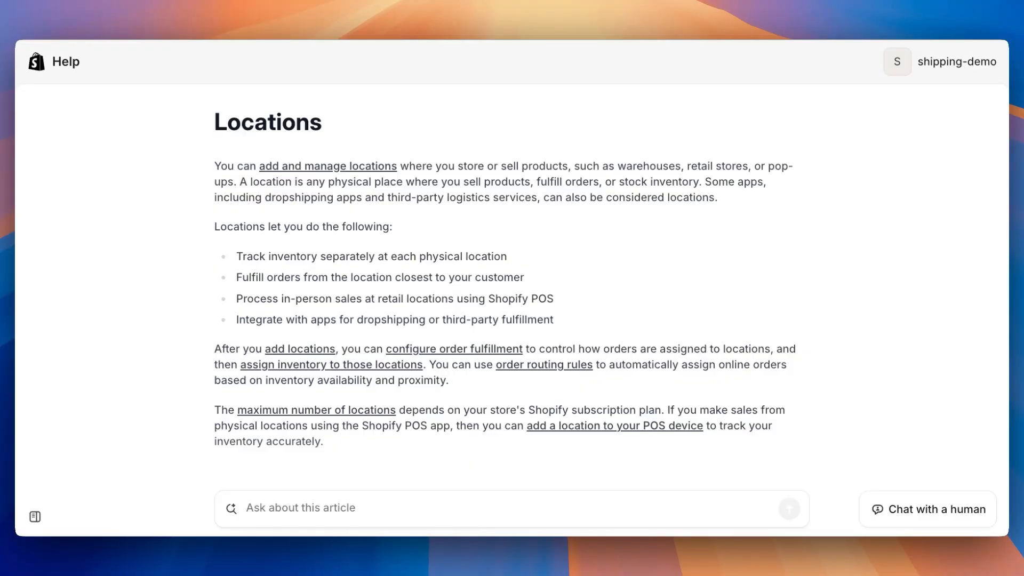
Step: Highlight the sentence in the Locations help article that defines what a location is
left_click_drag(239, 182, 697, 178)
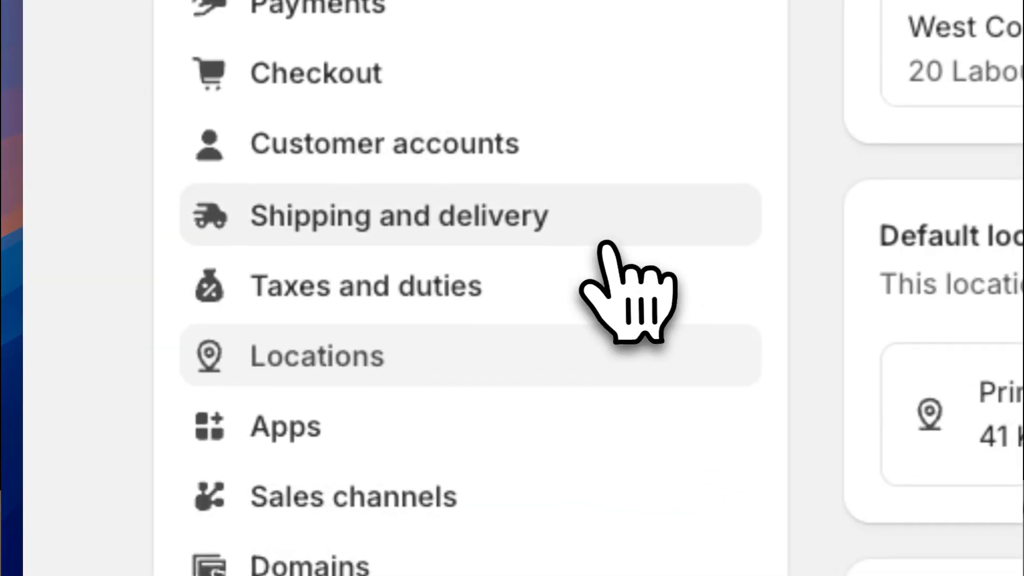
Step: Open the shipping and delivery settings and examine the general shipping profile from its products down to its rates
left_click(250, 381)
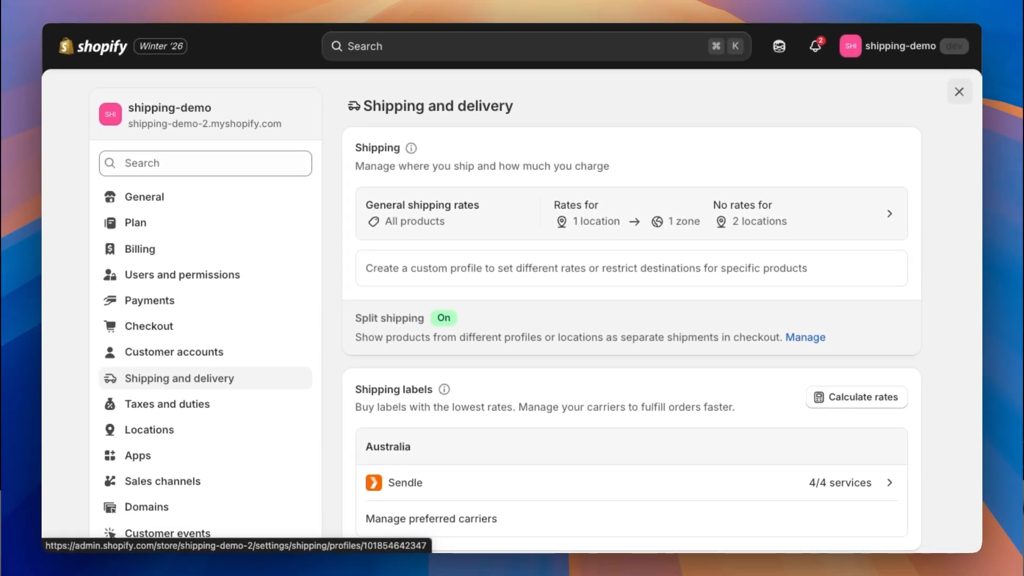
left_click(599, 237)
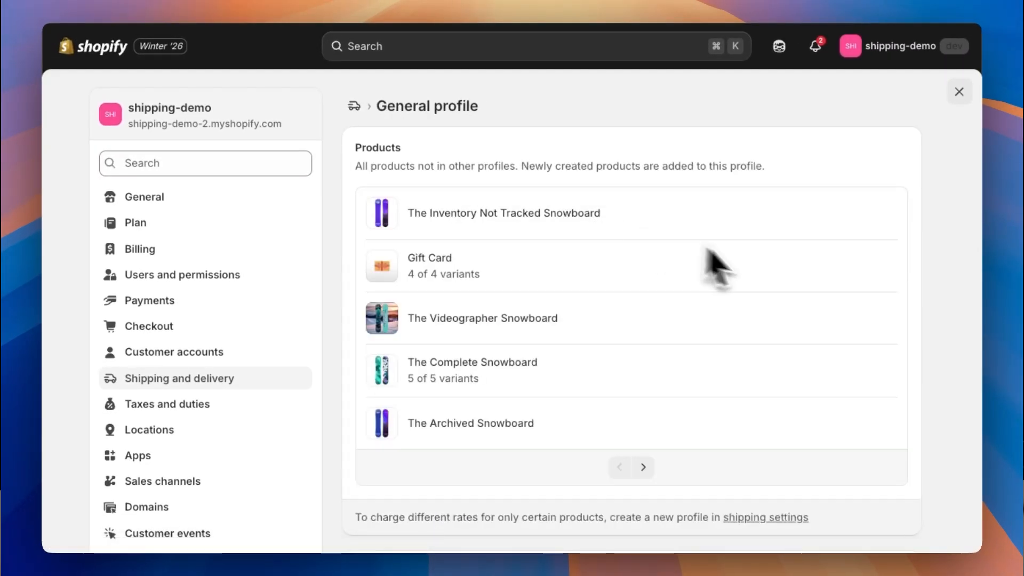
scroll(773, 283, "down", 4)
scroll(800, 299, "down", 4)
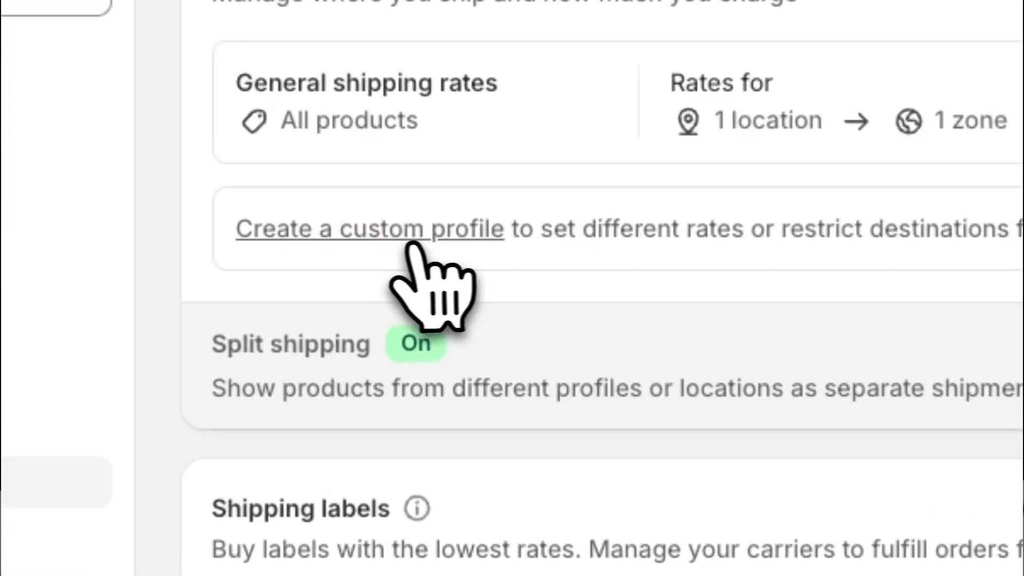
Step: Start a custom shipping profile and add the Selling Plans Ski Wax product with all its variants to it
left_click(383, 232)
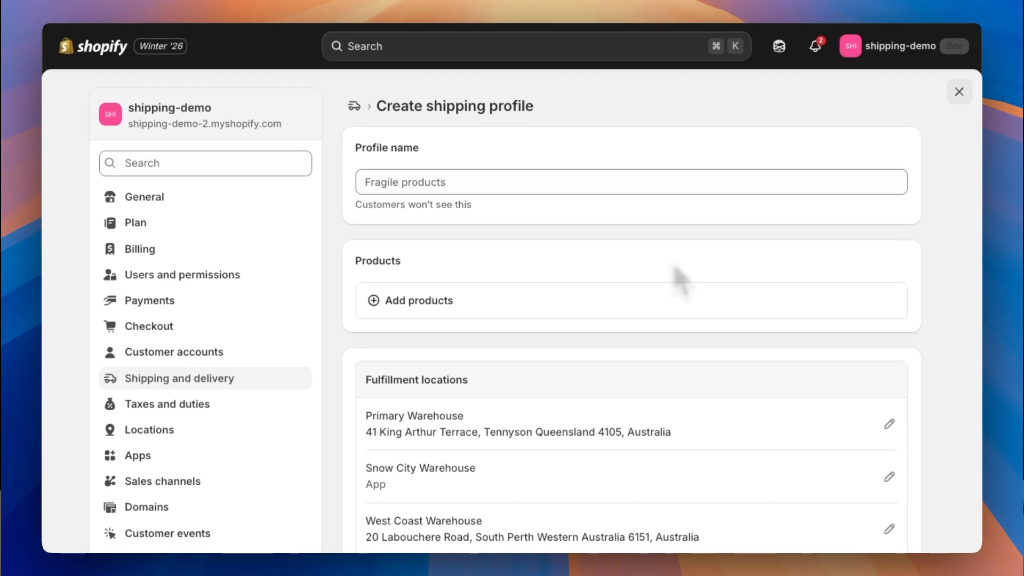
scroll(566, 259, "down", 1)
left_click(520, 251)
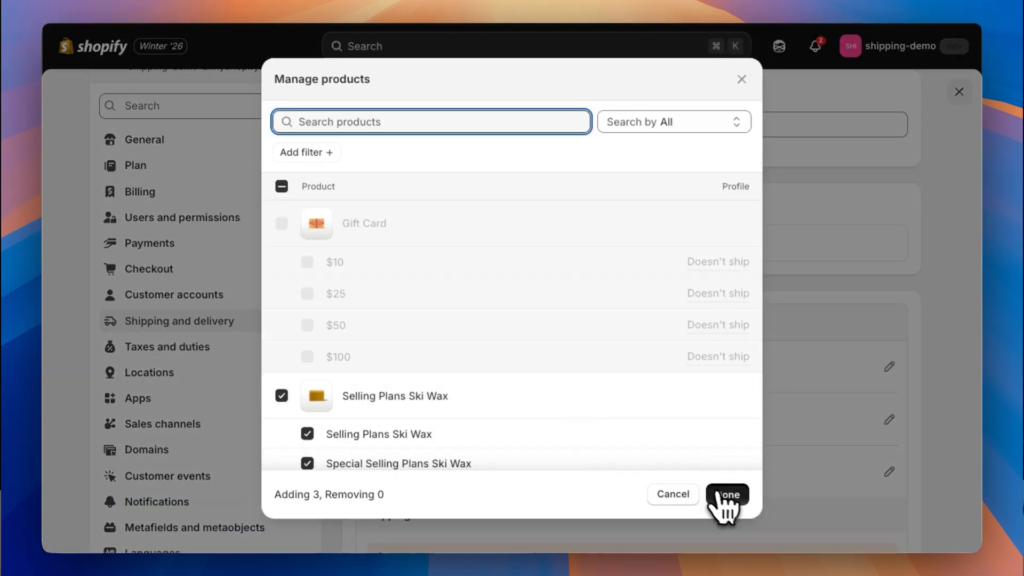
left_click(722, 493)
Step: Add a shipping zone to the custom profile's fulfillment locations
scroll(751, 392, "down", 2)
scroll(759, 408, "down", 3)
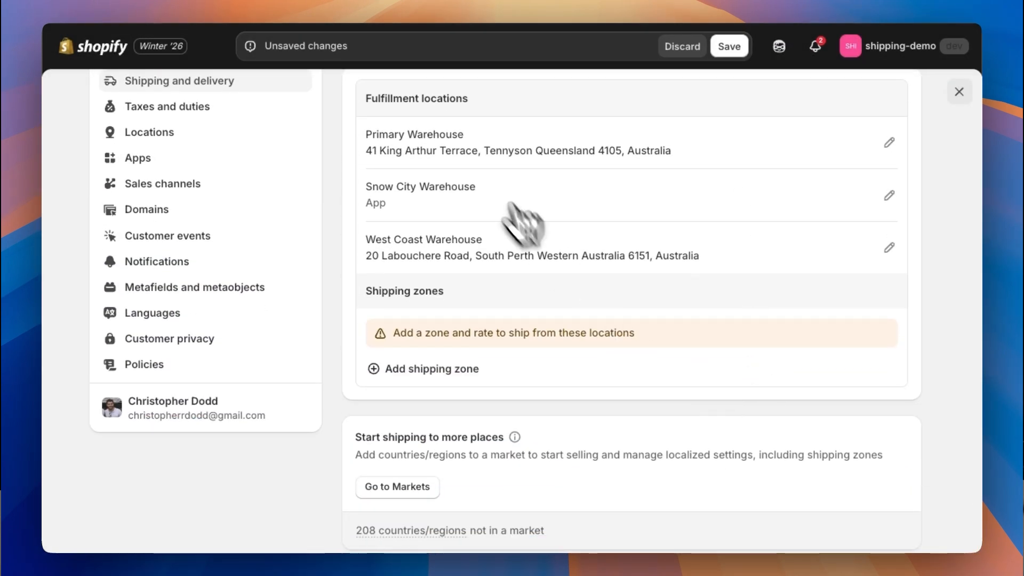
scroll(533, 288, "down", 2)
left_click(432, 314)
left_click(292, 311)
Step: Add a custom flat rate named Example Shipping Rate at €10 to the custom profile's new zone
left_click(421, 349)
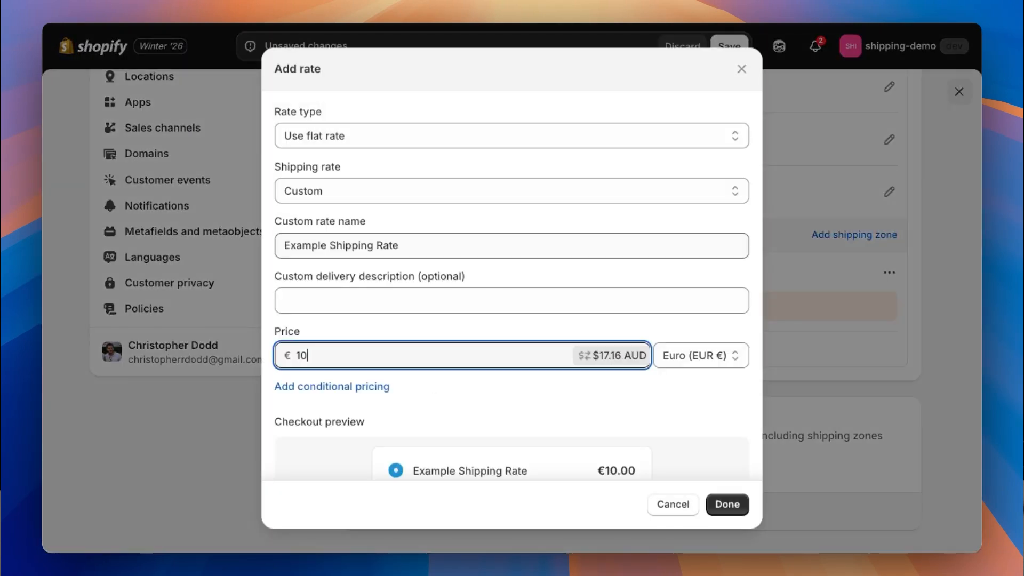
scroll(559, 330, "down", 1)
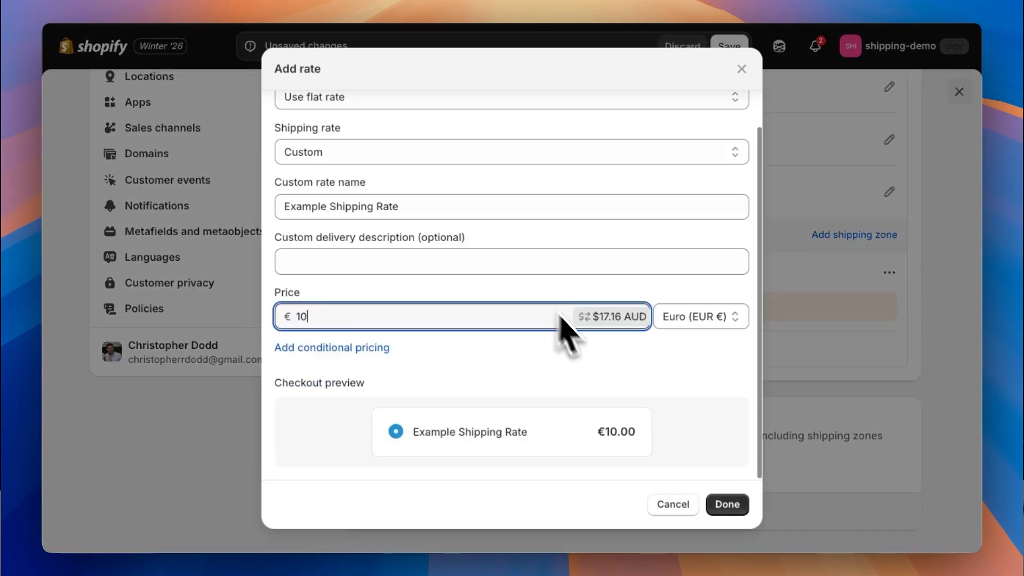
left_click(727, 503)
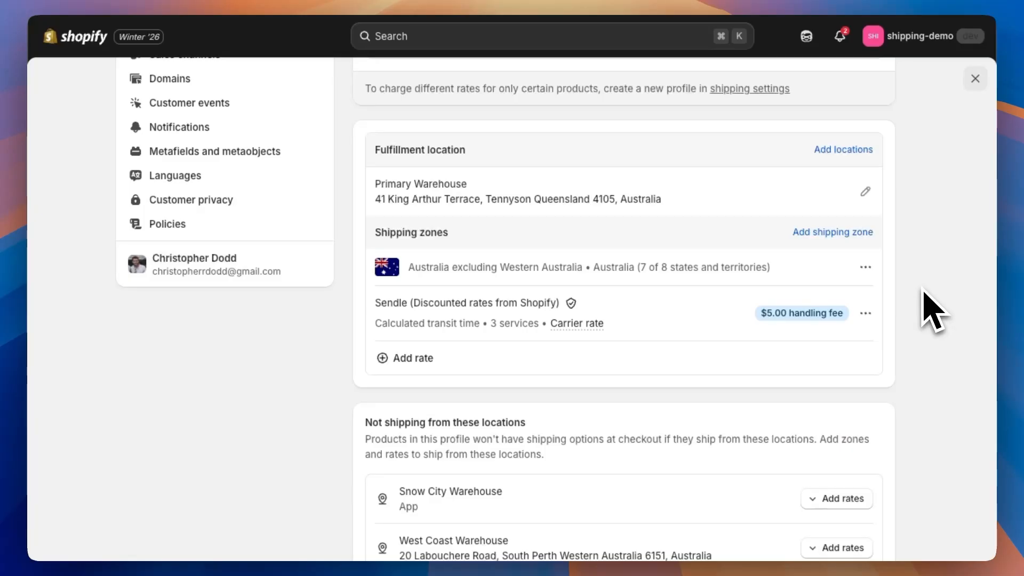
Step: Add West Coast Warehouse to the general profile's fulfillment locations alongside Primary Warehouse
left_click(844, 150)
left_click(301, 231)
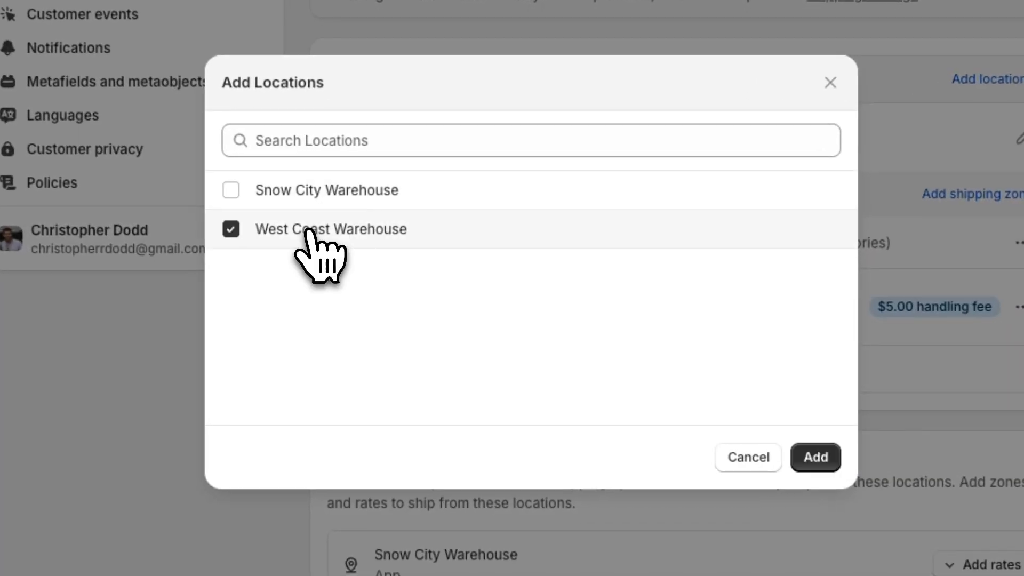
left_click(809, 455)
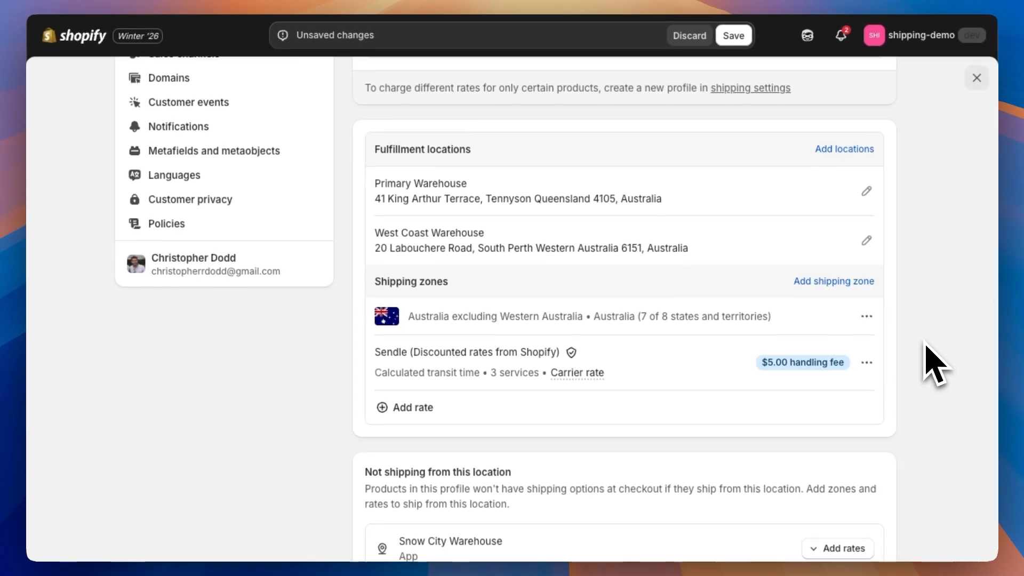
Step: Create a shipping zone named Europe in the general profile, covering all the listed European countries
left_click(833, 281)
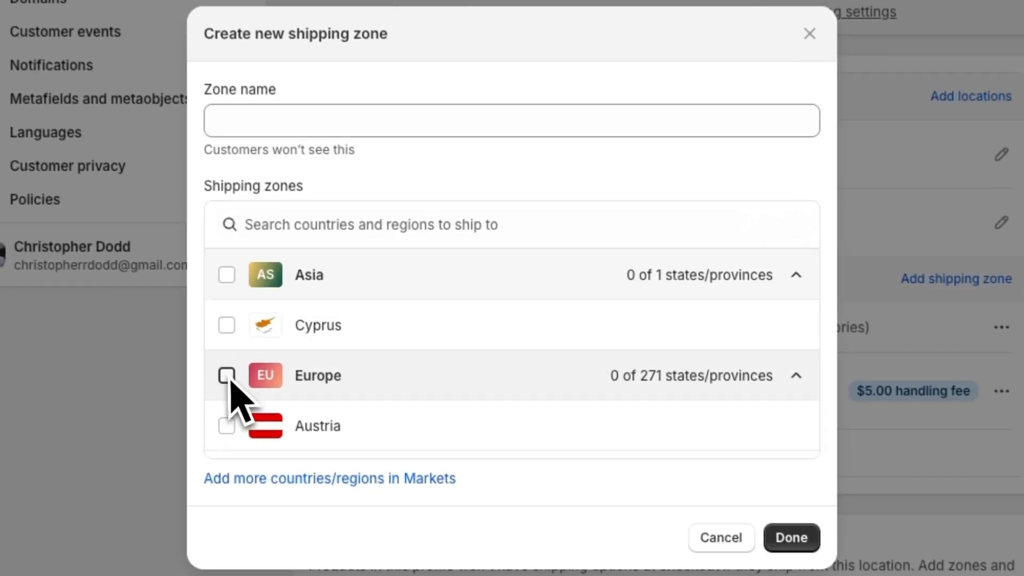
left_click(226, 375)
left_click(346, 125)
type("Europe")
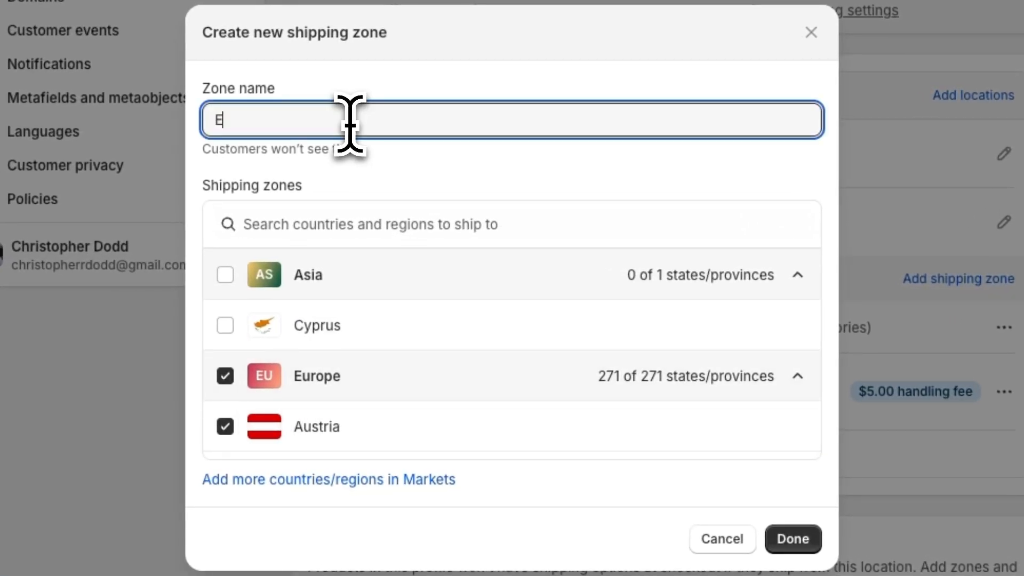
left_click(793, 538)
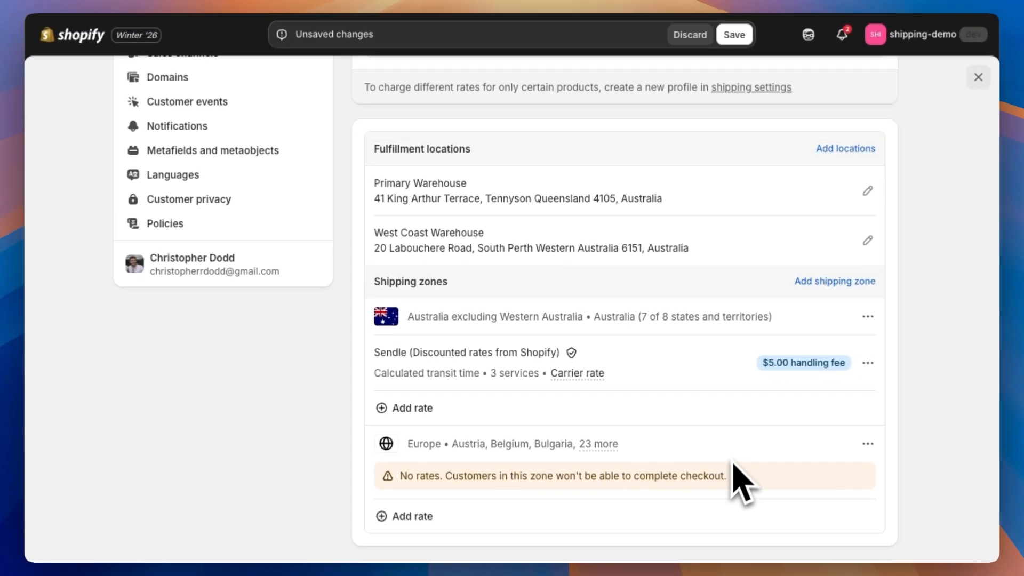
Step: Try adding a Europe zone rate calculated by a carrier or app, with a flat handling fee
scroll(768, 454, "down", 3)
left_click(511, 391)
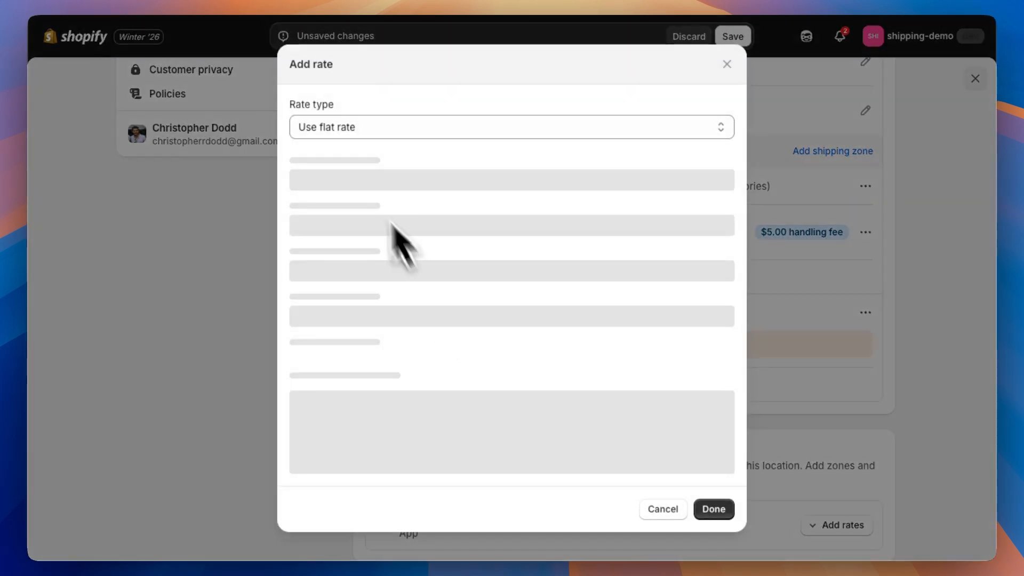
left_click(391, 170)
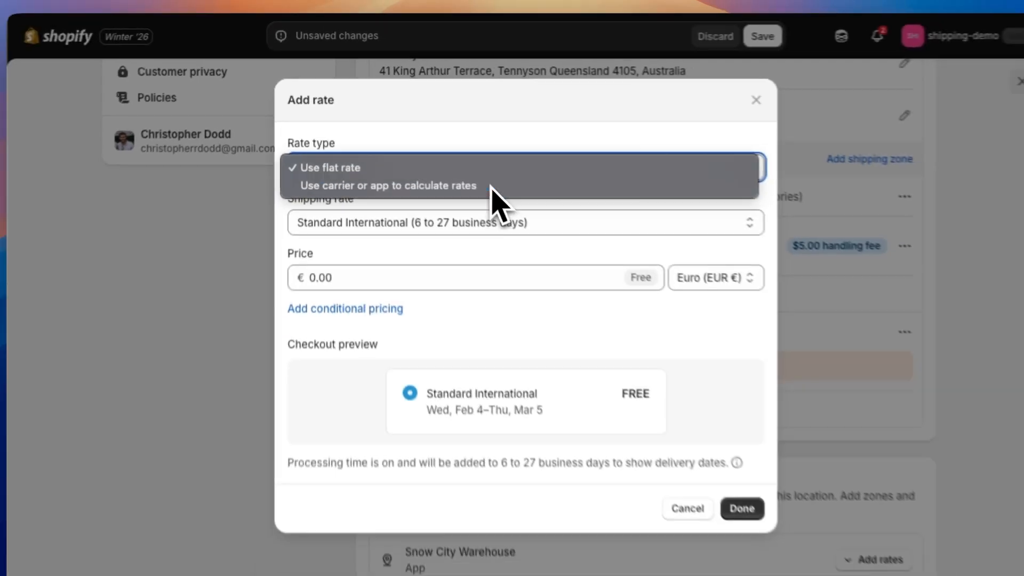
left_click(538, 228)
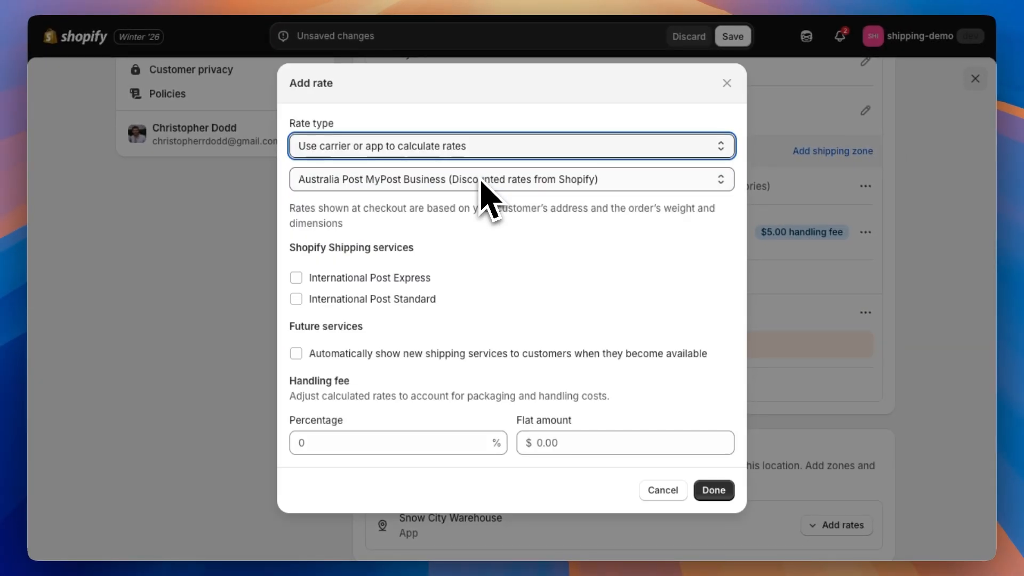
left_click(575, 442)
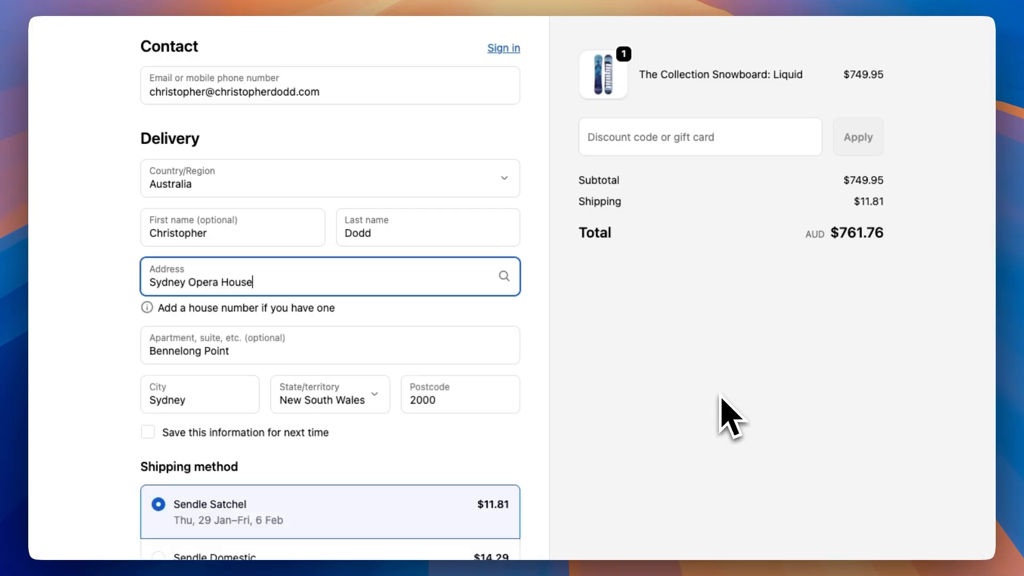
Step: Compare the Sendle Satchel and Sendle Domestic shipping methods at checkout for the Sydney delivery address
scroll(720, 411, "down", 4)
scroll(722, 397, "down", 3)
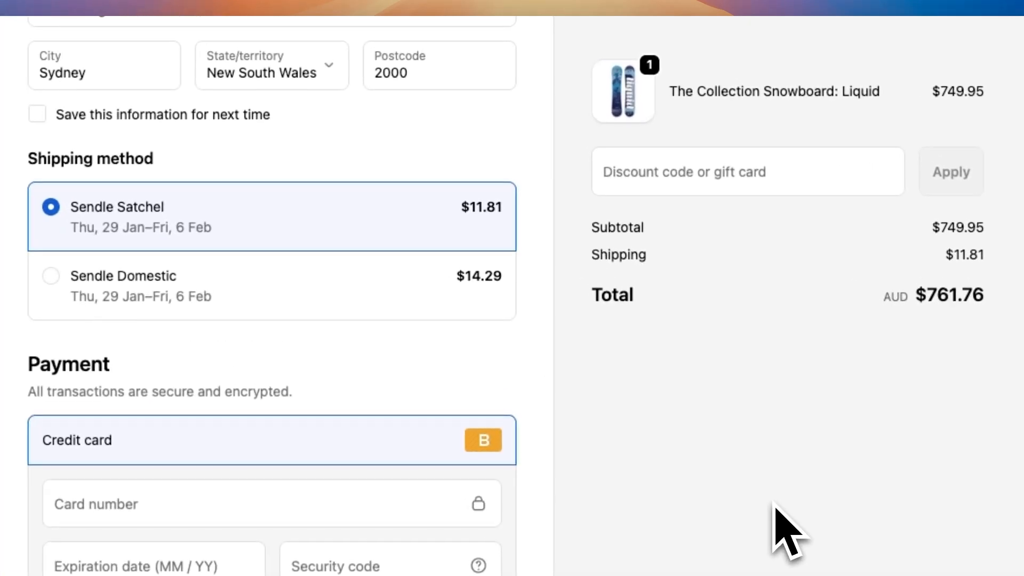
left_click(472, 291)
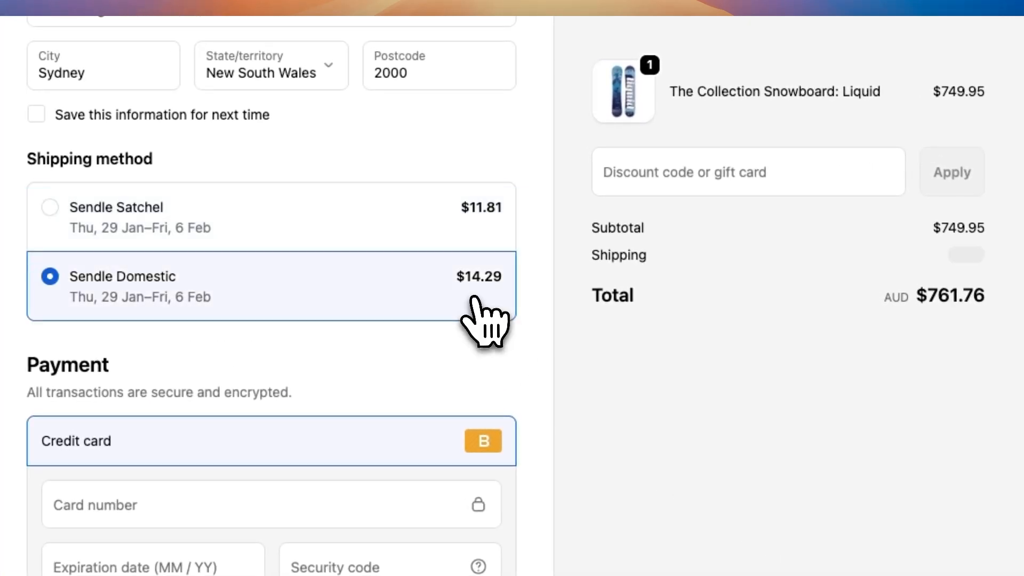
left_click(460, 216)
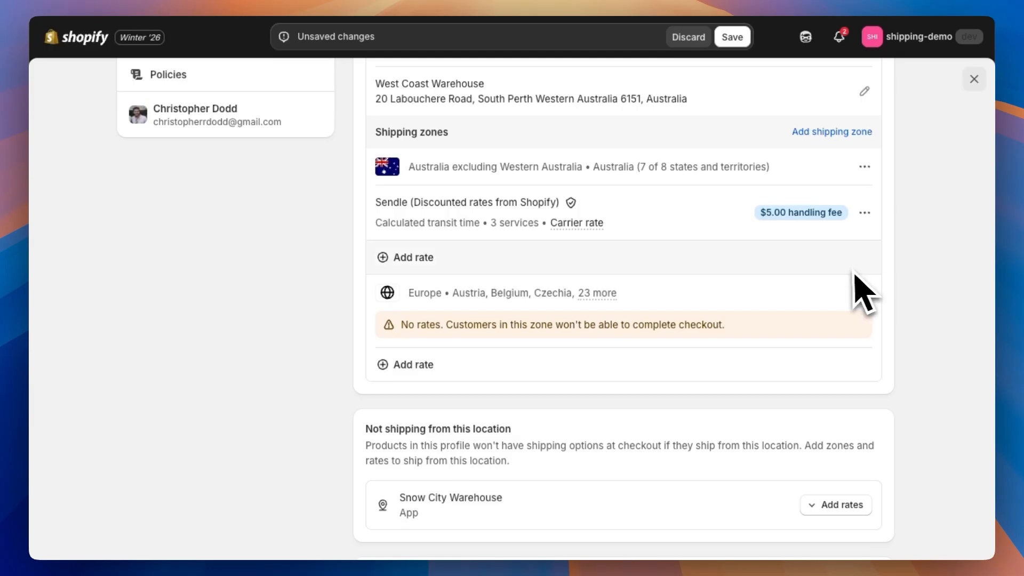
Step: Add a custom flat rate named Standard to the Australia excluding Western Australia zone, described as Ships next day and priced at $15
left_click(598, 257)
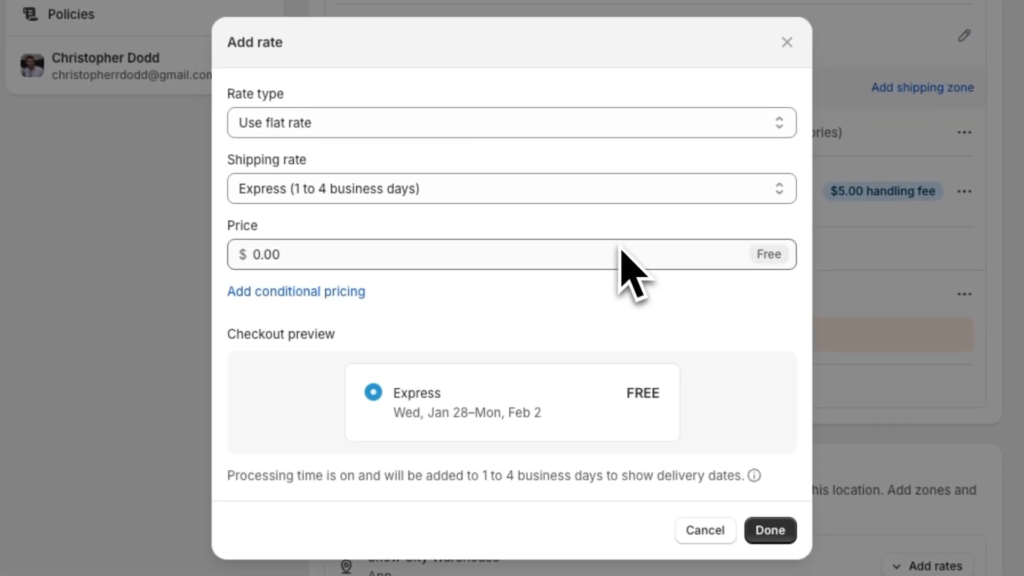
left_click(629, 200)
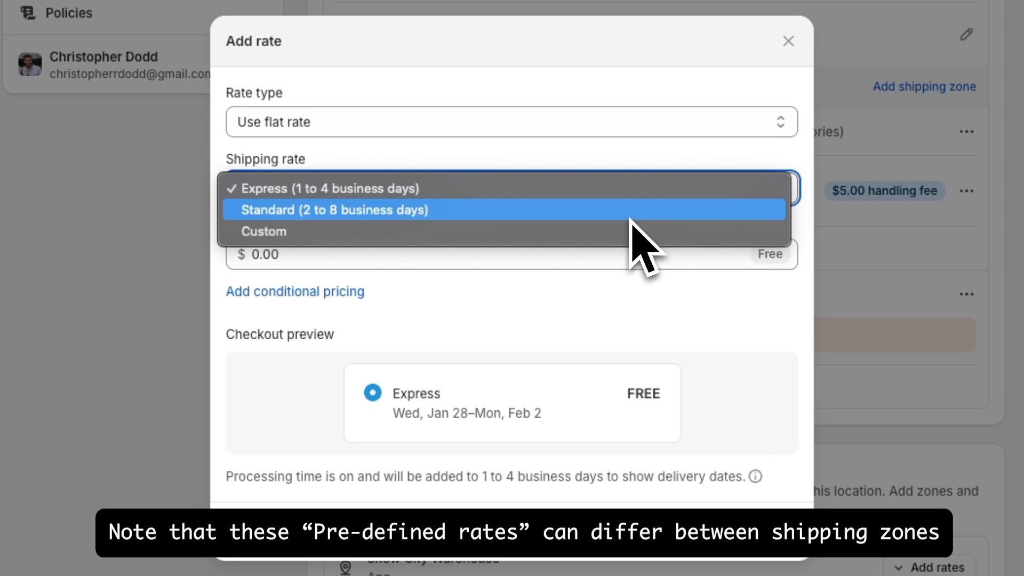
left_click(629, 231)
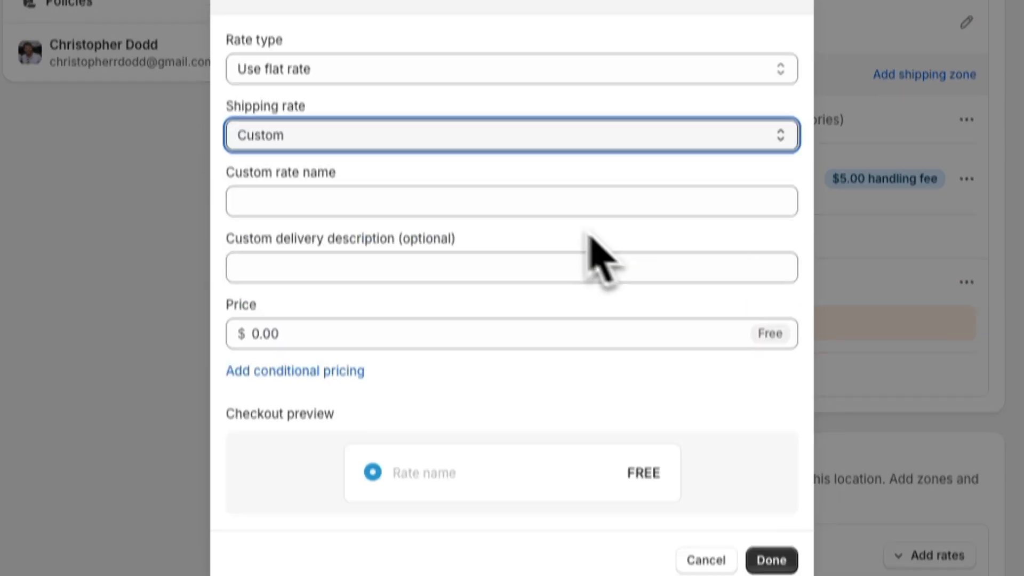
left_click(463, 213)
type("Standard")
key("Tab")
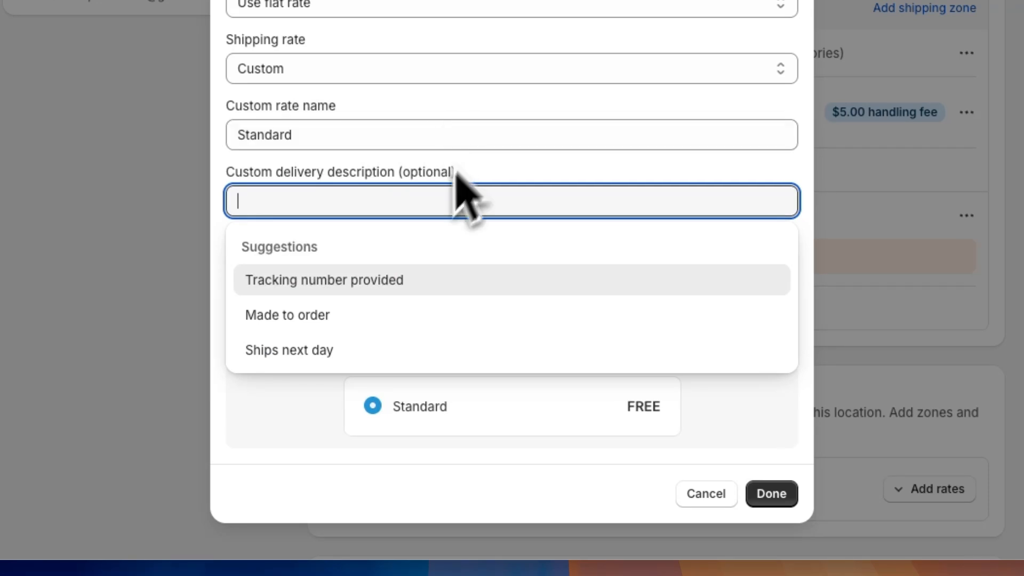
left_click(391, 349)
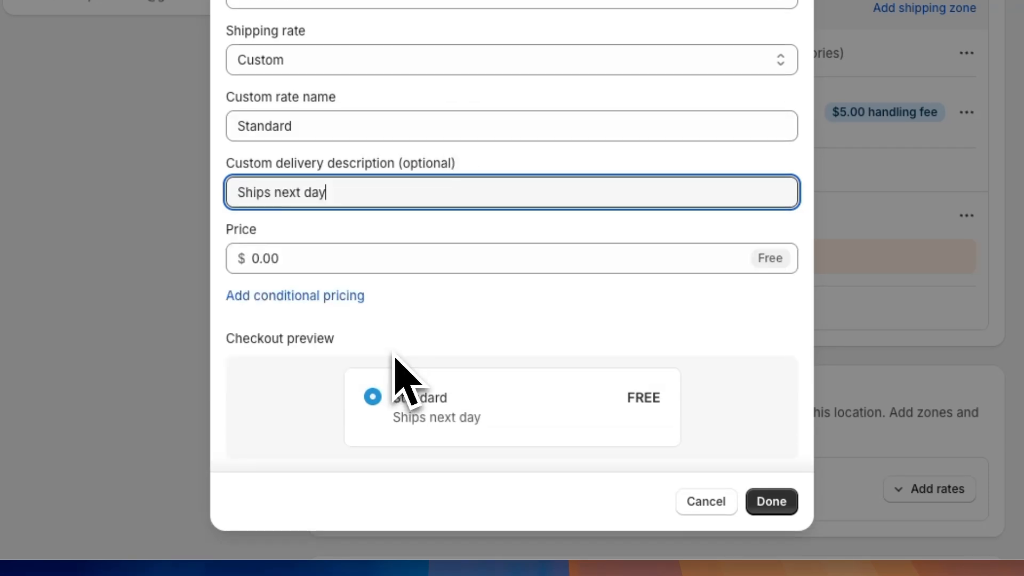
left_click(615, 276)
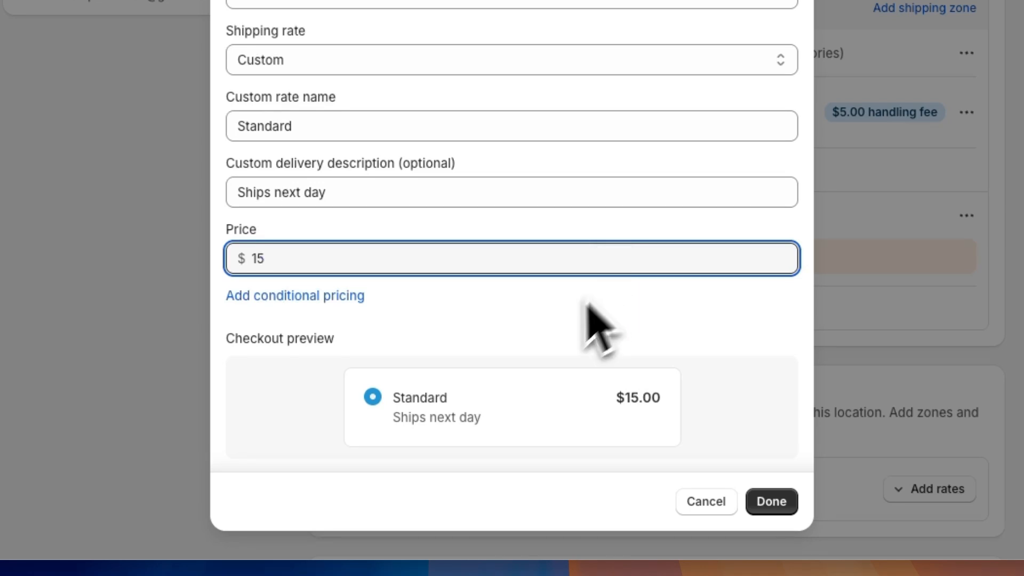
scroll(605, 362, "down", 1)
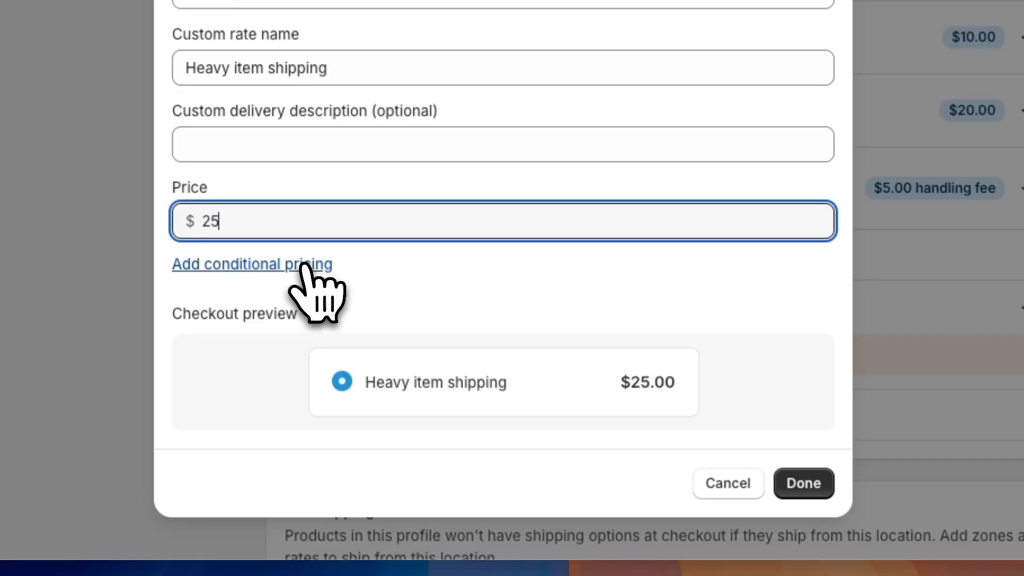
Step: Add conditional pricing based on order price to the custom rate, with a minimum price of $80
left_click(299, 263)
scroll(487, 312, "down", 3)
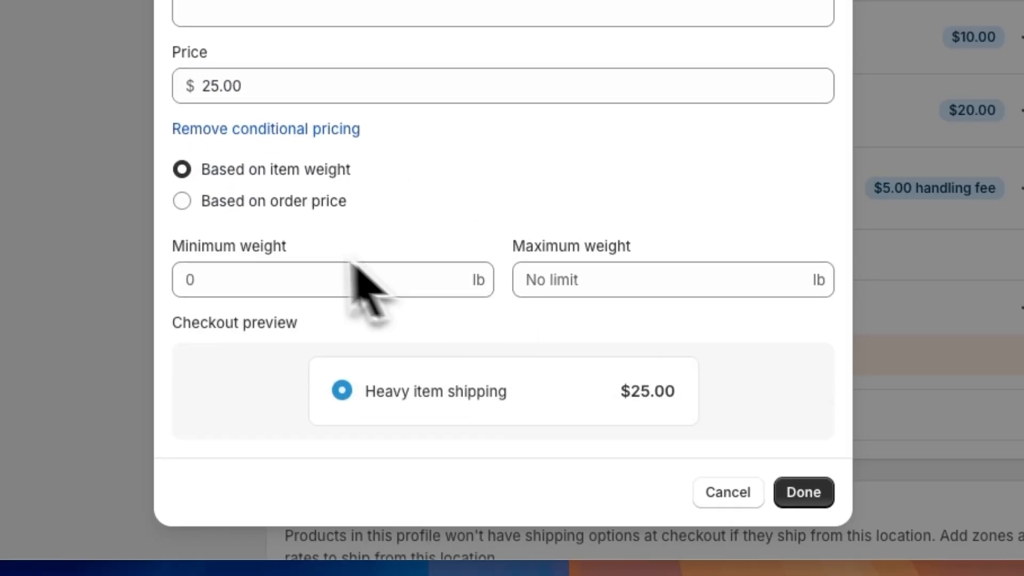
left_click(286, 205)
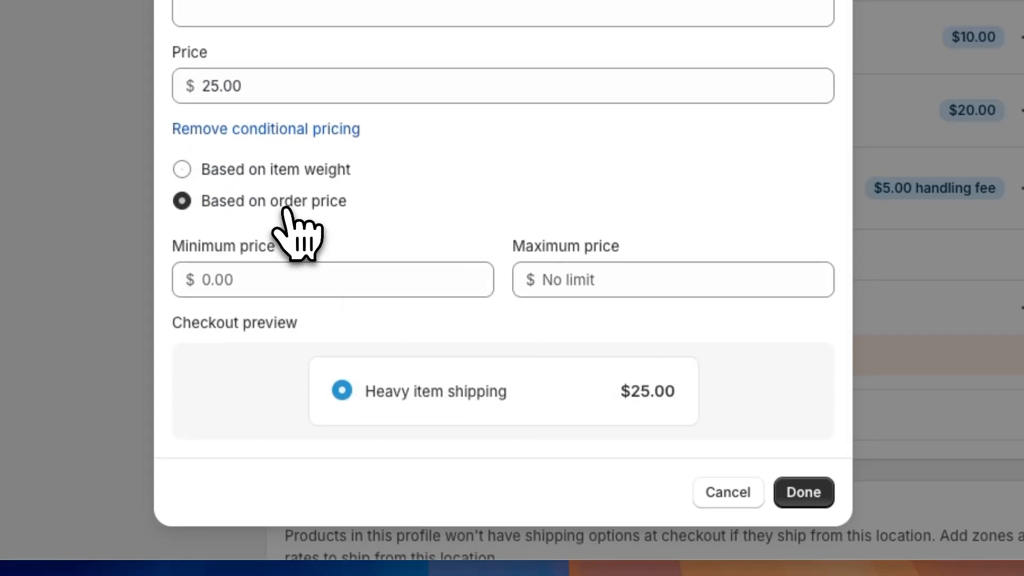
left_click(291, 171)
left_click(292, 206)
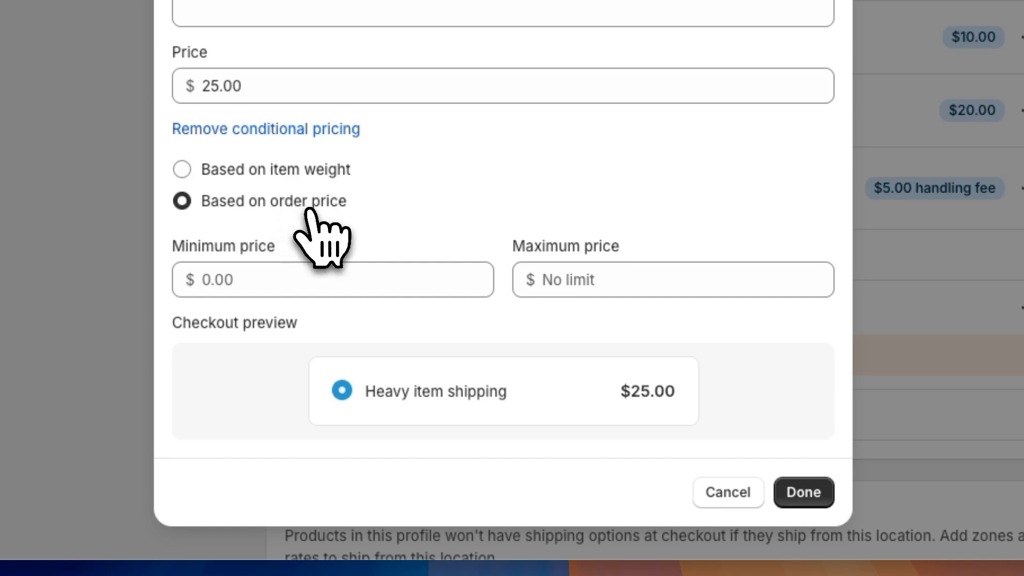
left_click(299, 279)
type("80")
Step: Rename the custom rate Free Shipping, describe it as On orders over $80, set its price to 0 and finish adding it
left_click(406, 139)
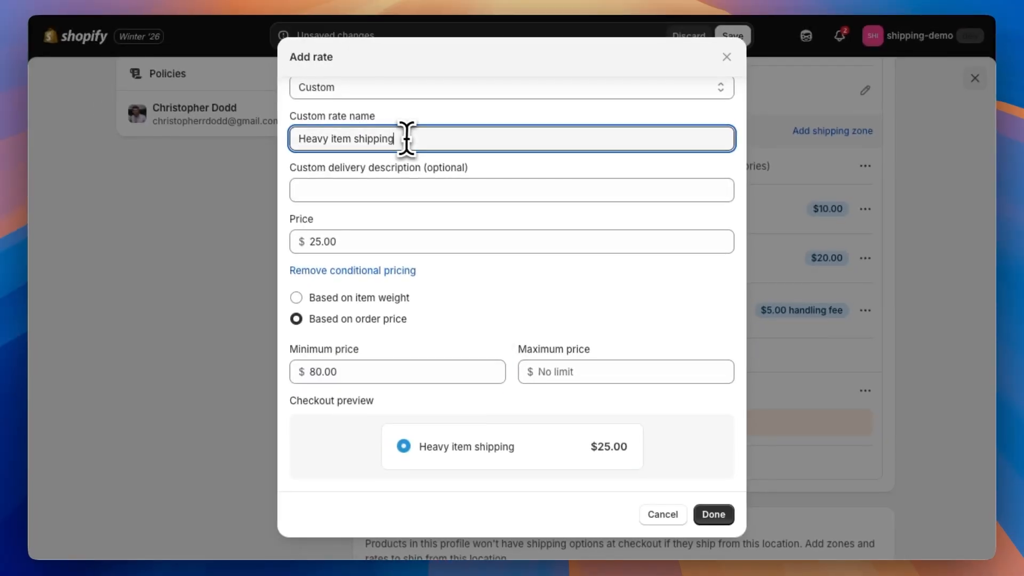
triple_click(407, 139)
type("Free Shipping")
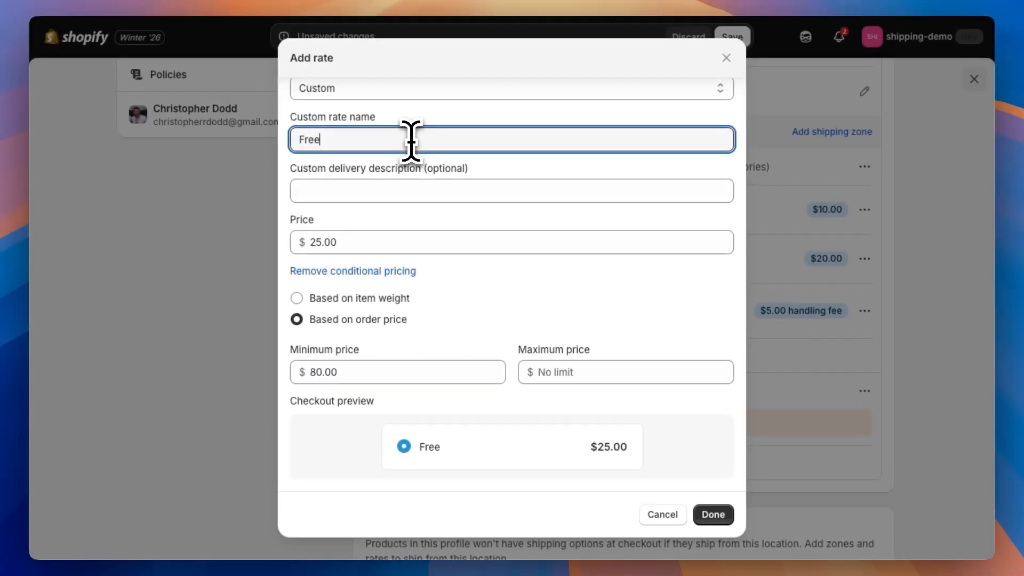
left_click(407, 191)
type("On orders over $80")
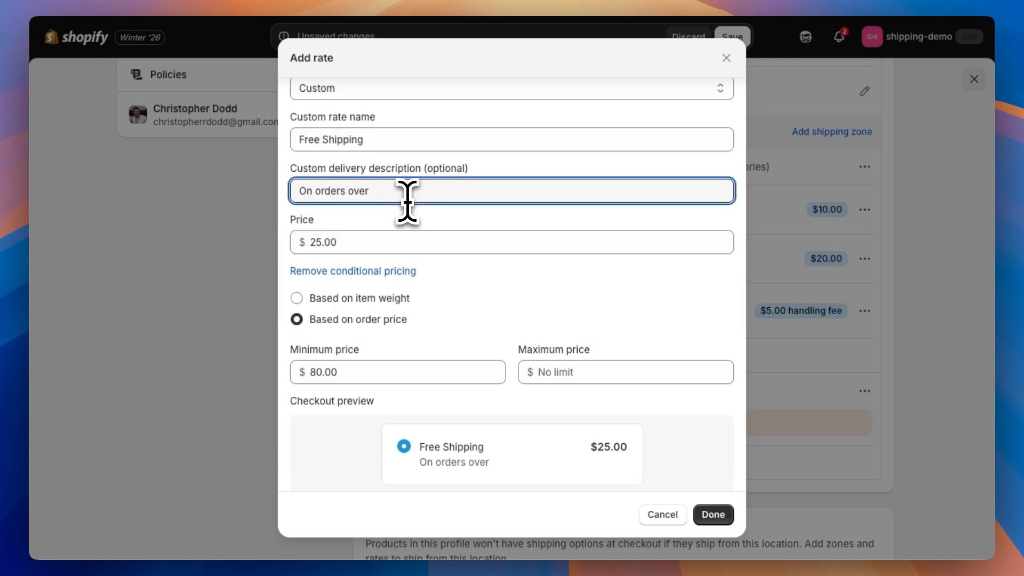
double_click(393, 241)
type("0")
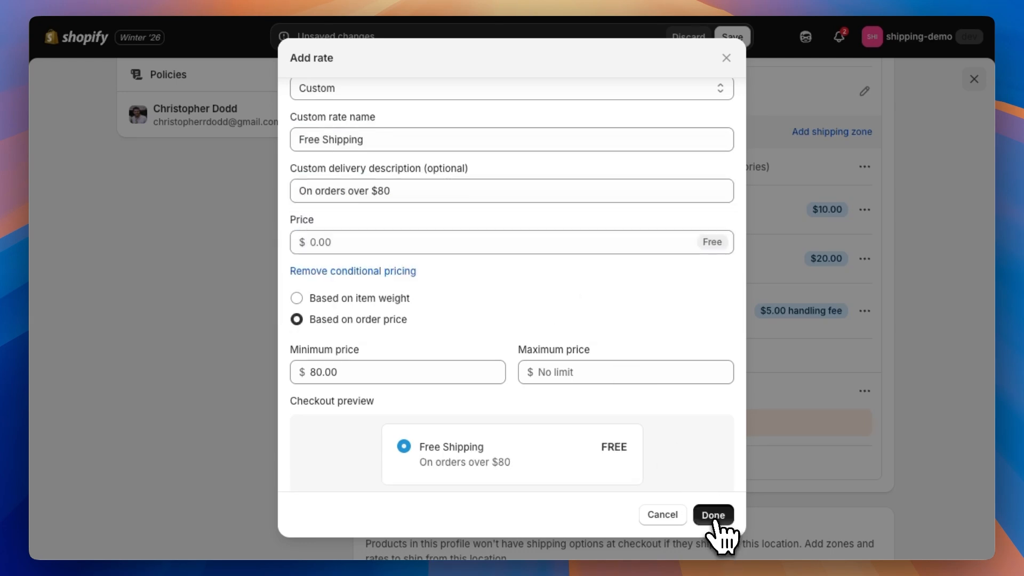
left_click(713, 514)
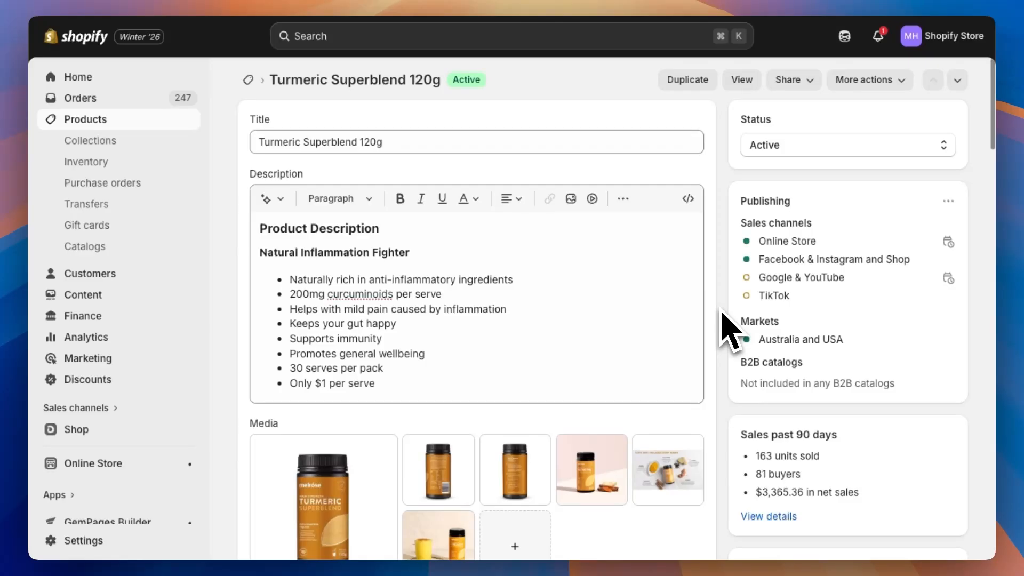
scroll(723, 315, "down", 10)
scroll(725, 328, "down", 3)
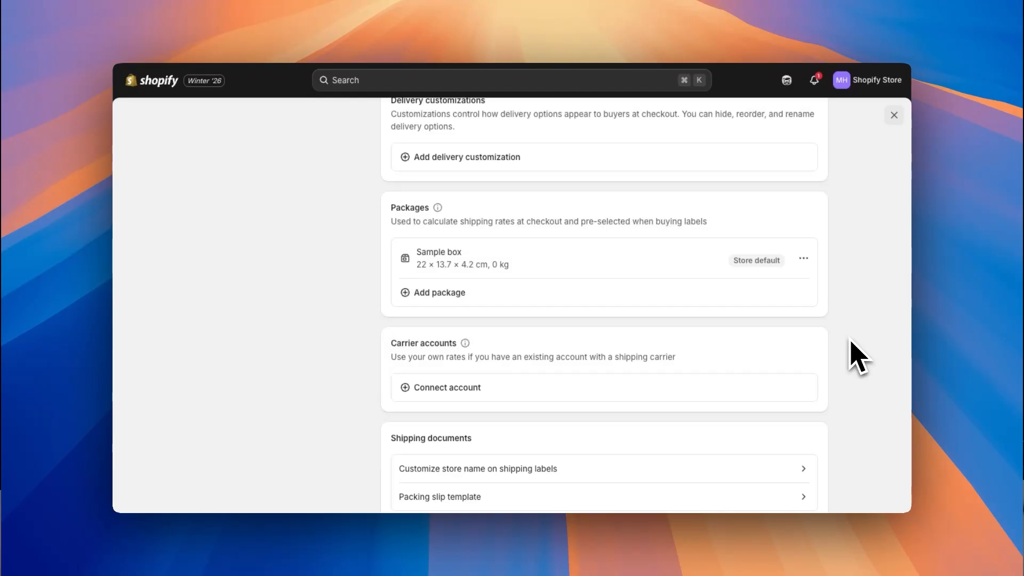
Step: Add a custom box package named Custom Package, measuring 30 × 30 × 30 cm with an empty weight of 0.2 kg
left_click(695, 306)
left_click(263, 297)
type("30")
key("Tab")
type("30")
key("Tab")
type("30")
key("Tab")
key("Tab")
type("0.2")
key("Tab")
type("Custom Package")
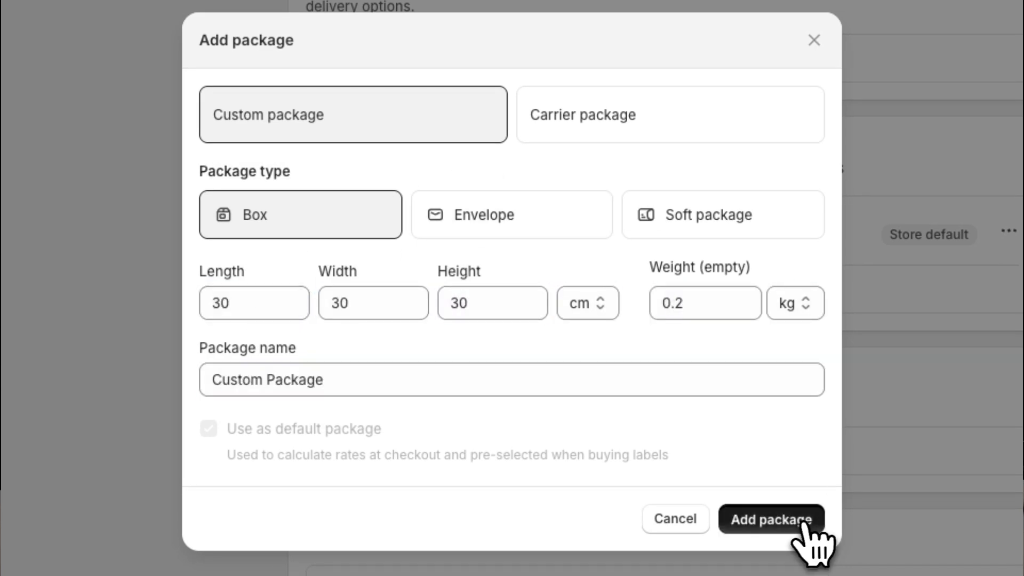
left_click(808, 525)
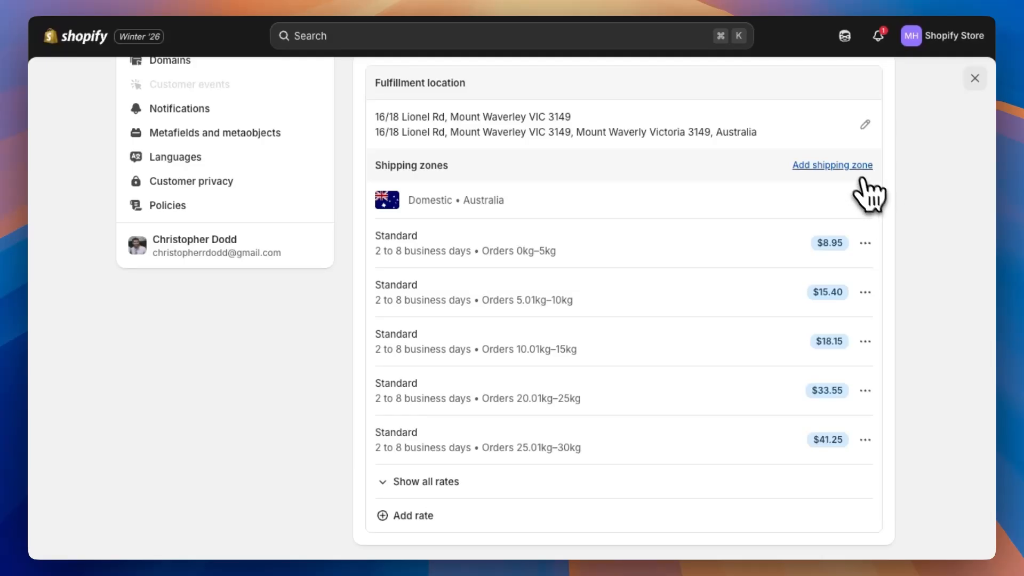
Step: Create a shipping zone named USA covering all states of the United States
left_click(858, 169)
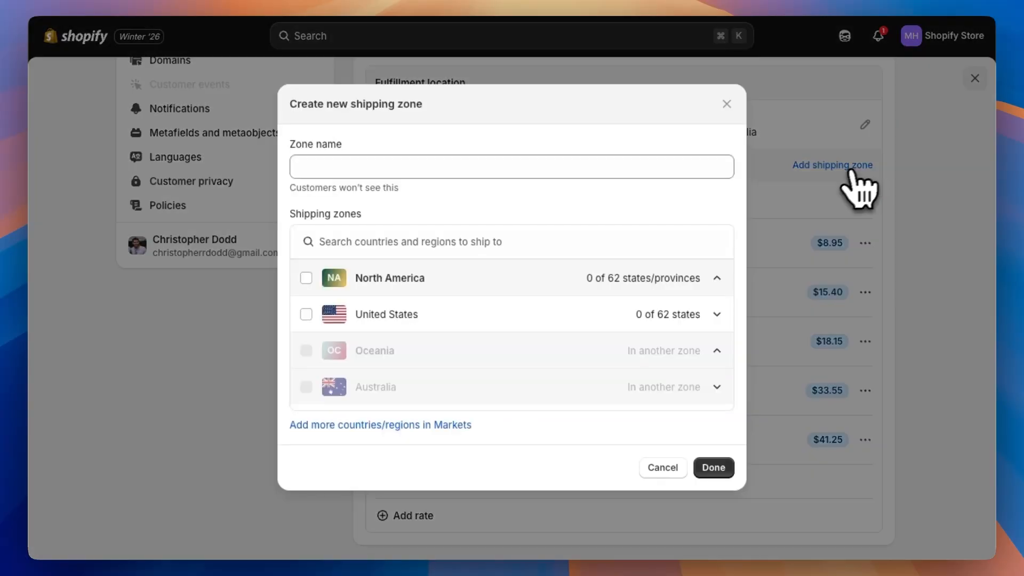
left_click(306, 314)
left_click(338, 165)
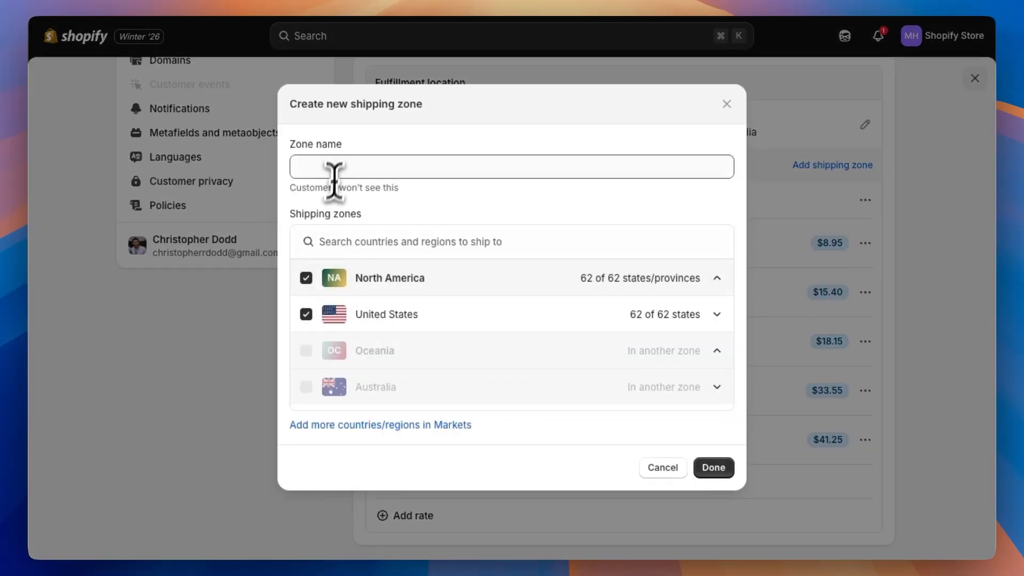
type("USA")
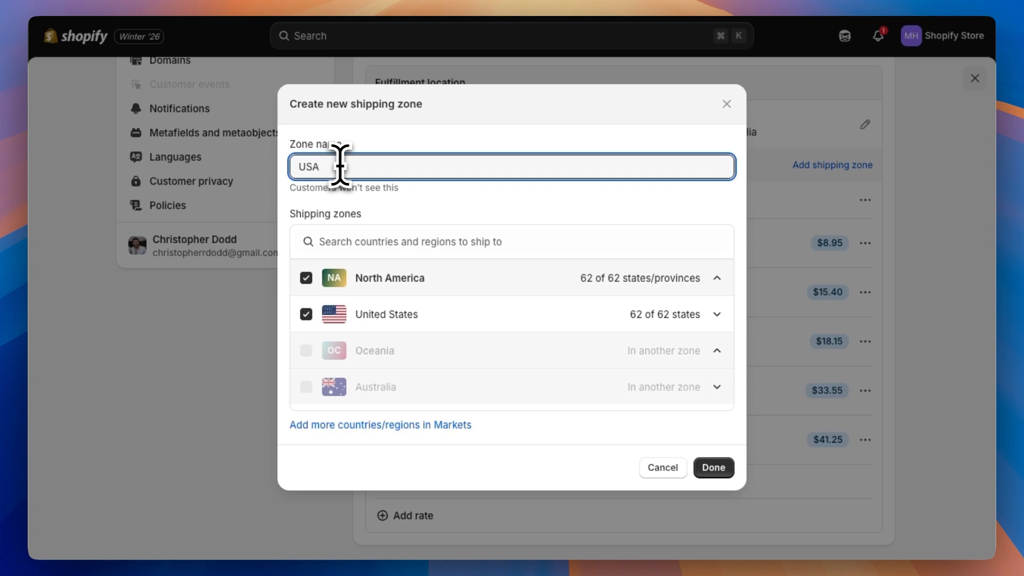